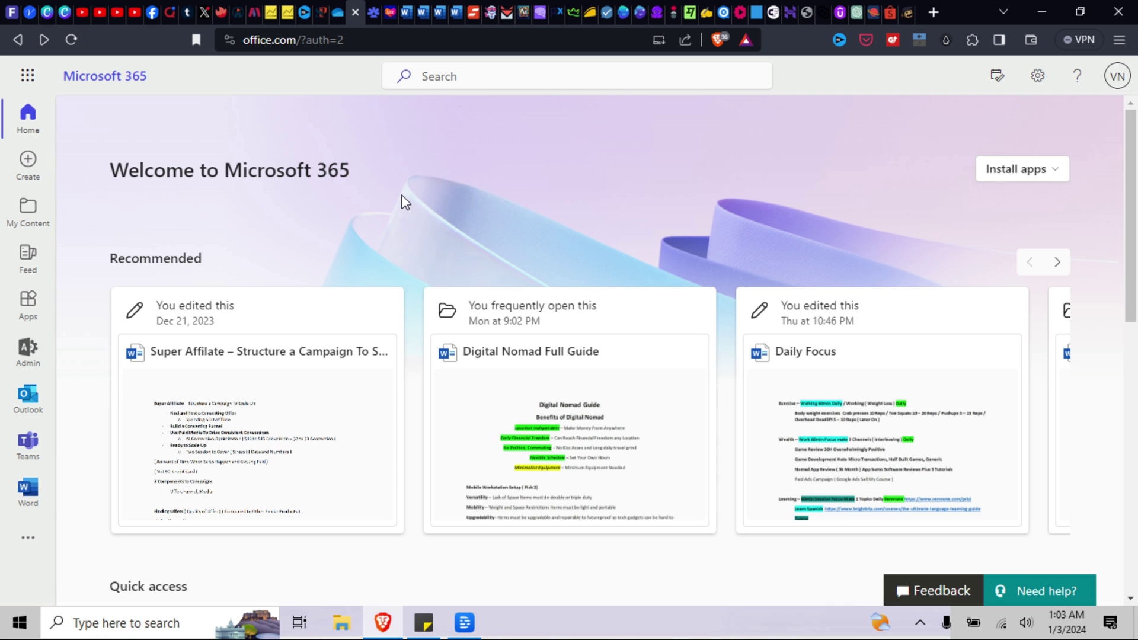
# Review the action menus for Shopping List Running, Channel Ideas and Vr Notes without choosing any
pyautogui.scroll(-5, 401, 196)
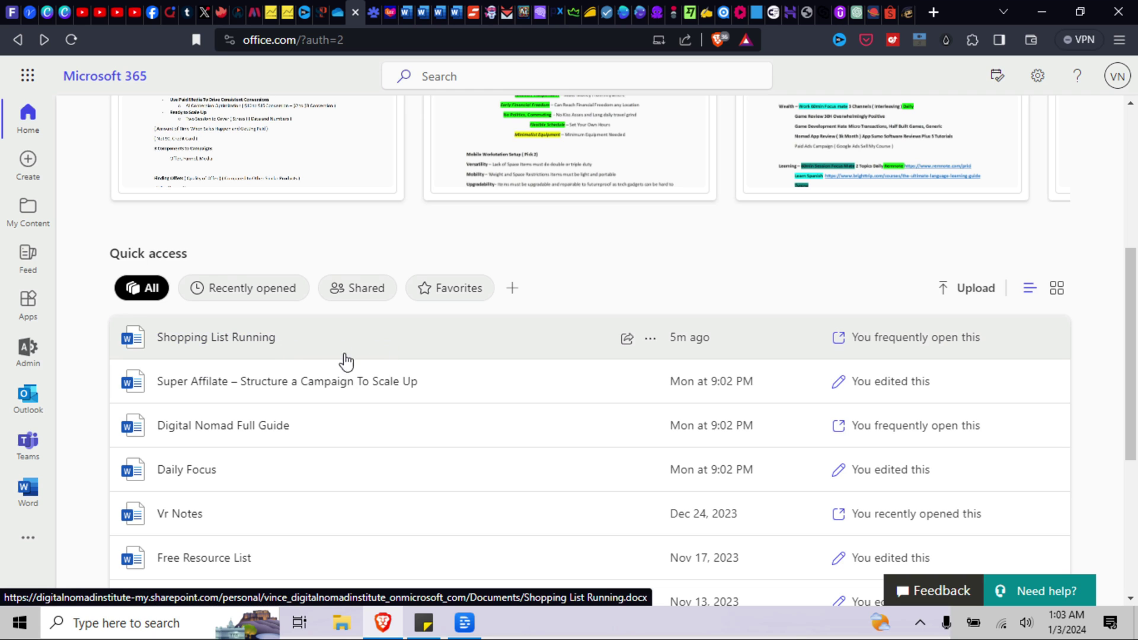
pyautogui.click(650, 340)
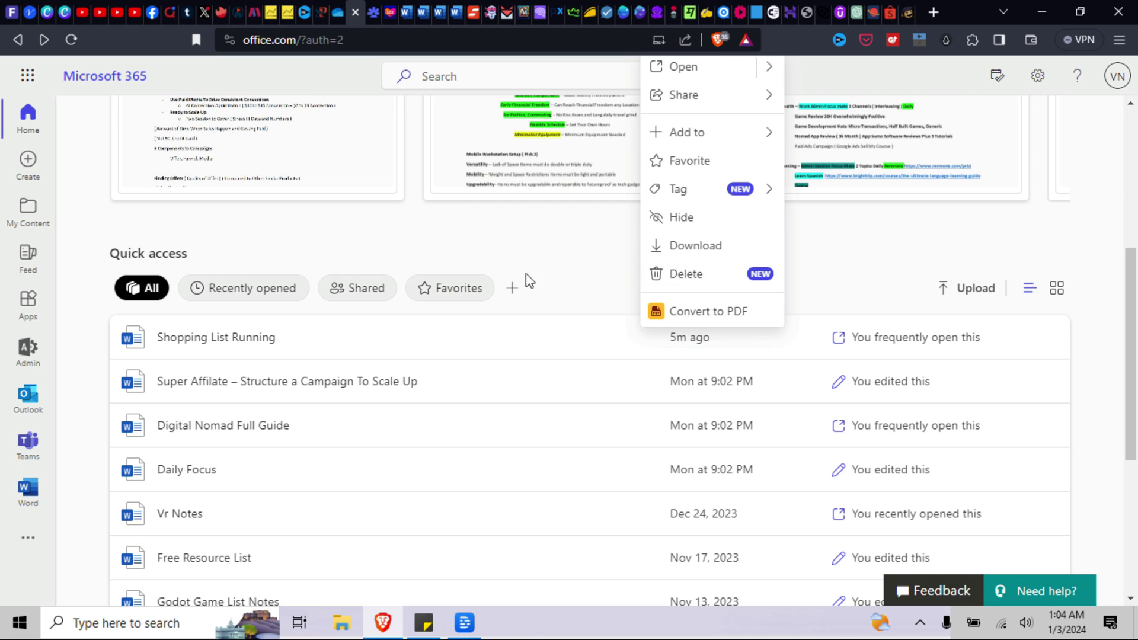
pyautogui.scroll(-3, 402, 458)
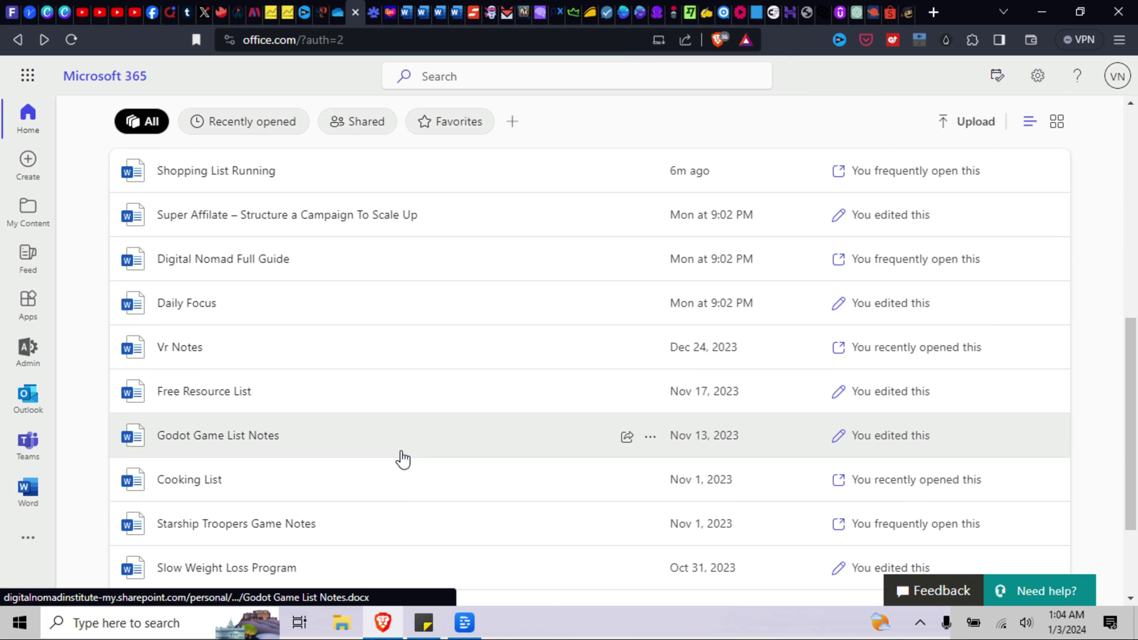
pyautogui.scroll(-3, 402, 458)
pyautogui.click(649, 468)
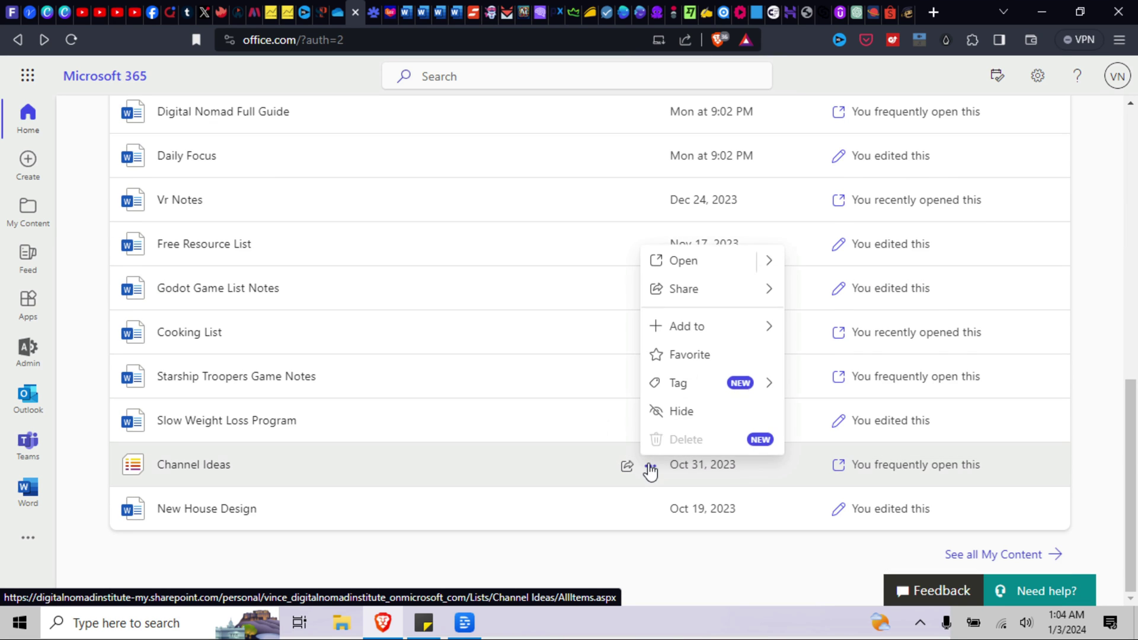
pyautogui.scroll(5, 382, 414)
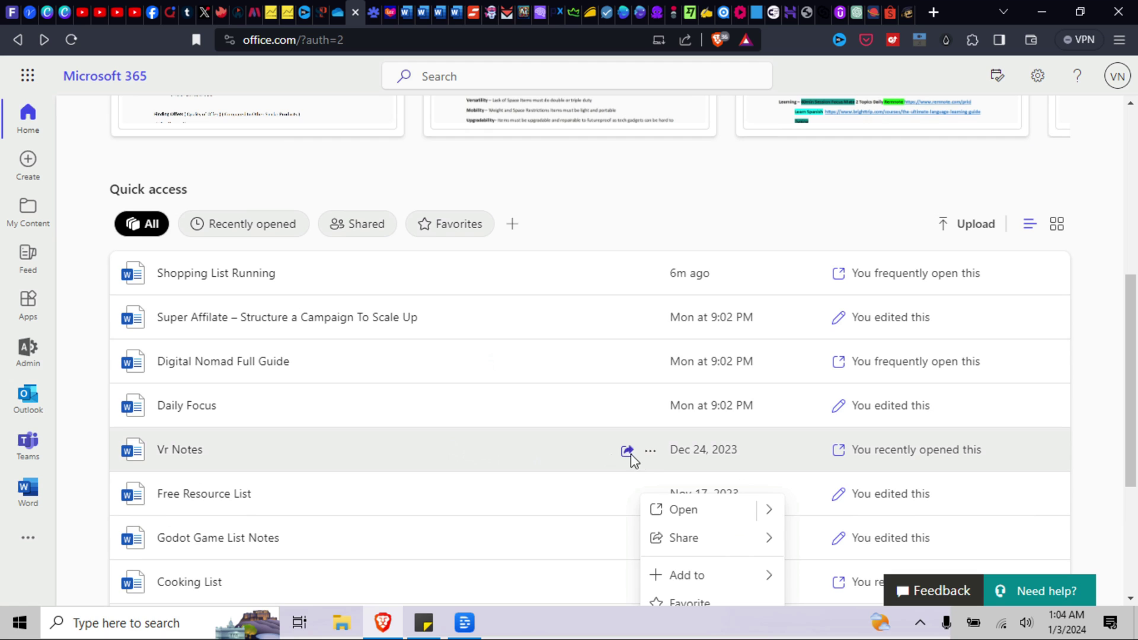
pyautogui.click(654, 455)
pyautogui.click(689, 388)
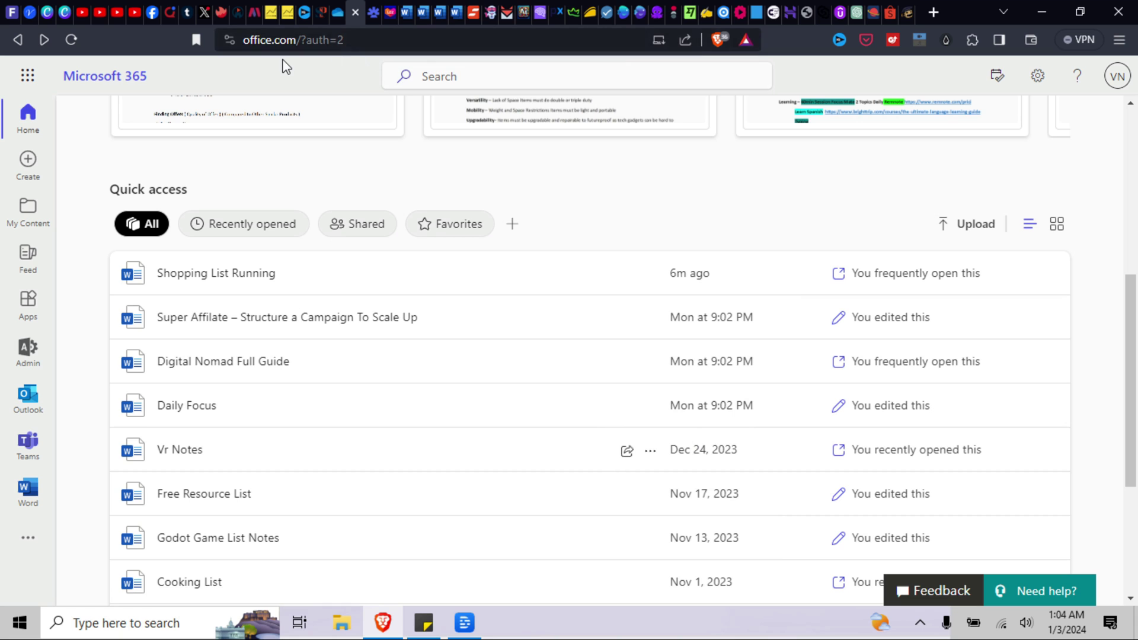
# Reload OneDrive's home page and check that Vr Notes is still in Recent
pyautogui.click(338, 11)
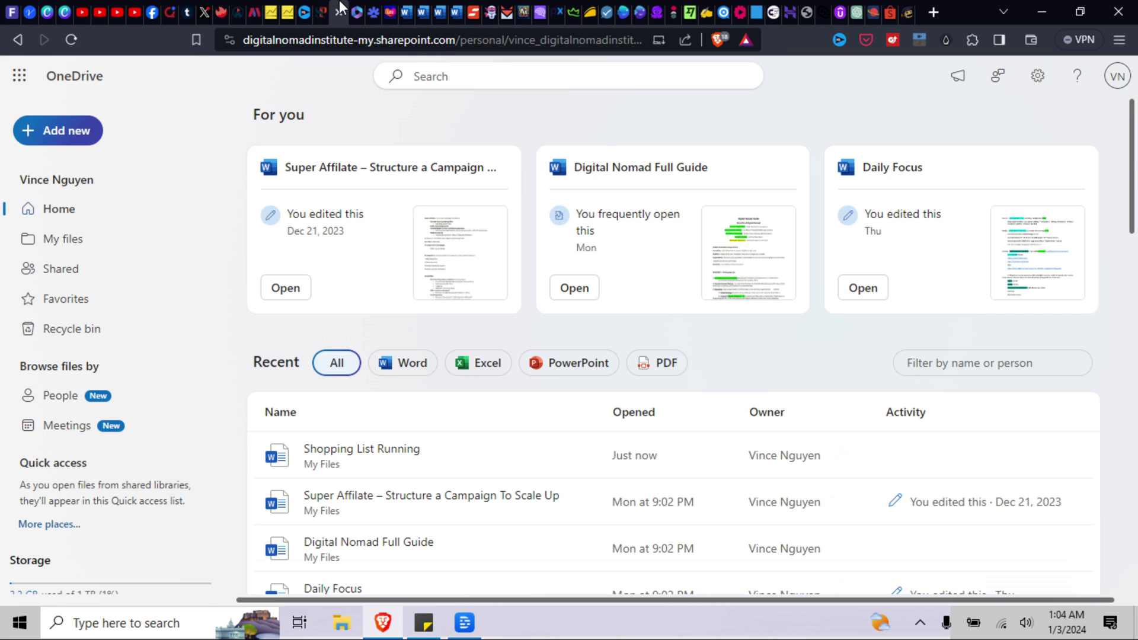
pyautogui.scroll(-3, 407, 424)
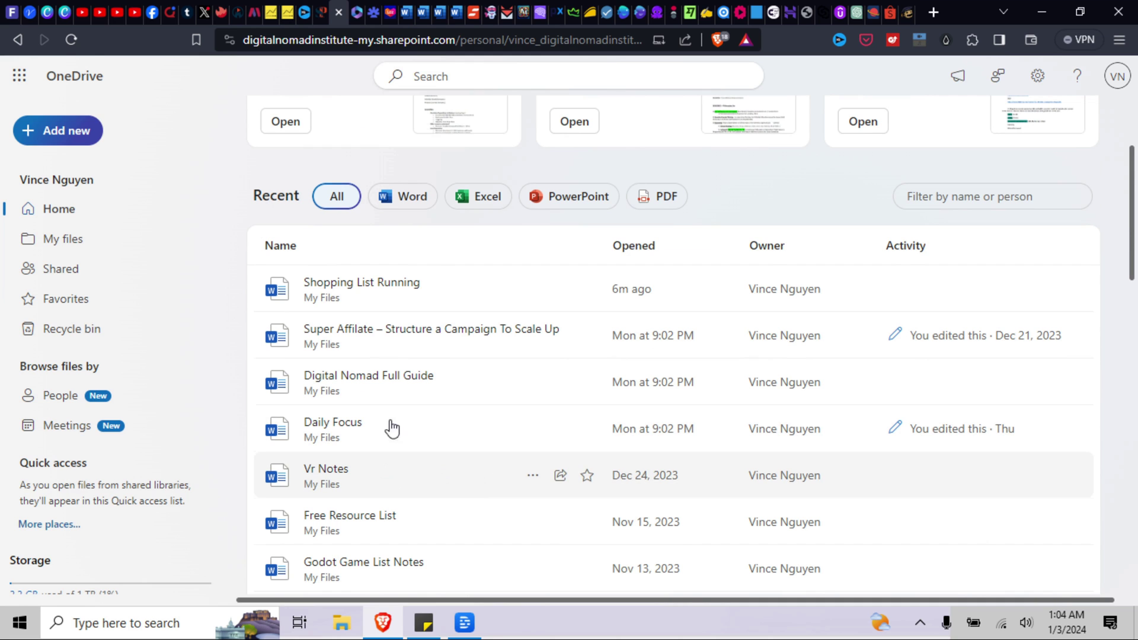
pyautogui.click(67, 37)
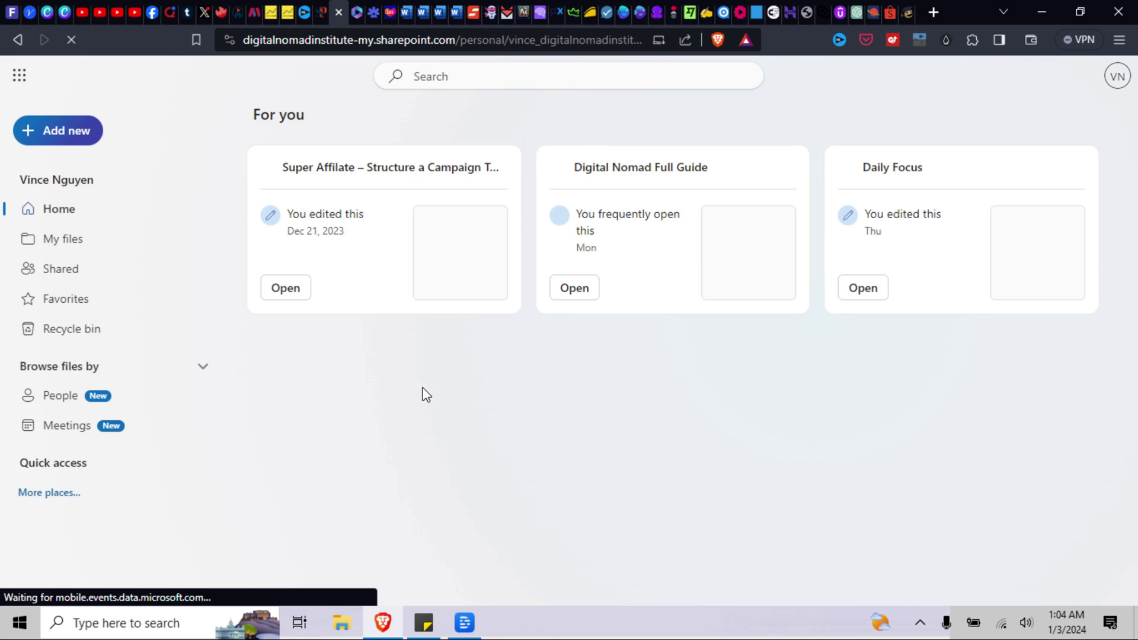
pyautogui.scroll(-3, 462, 468)
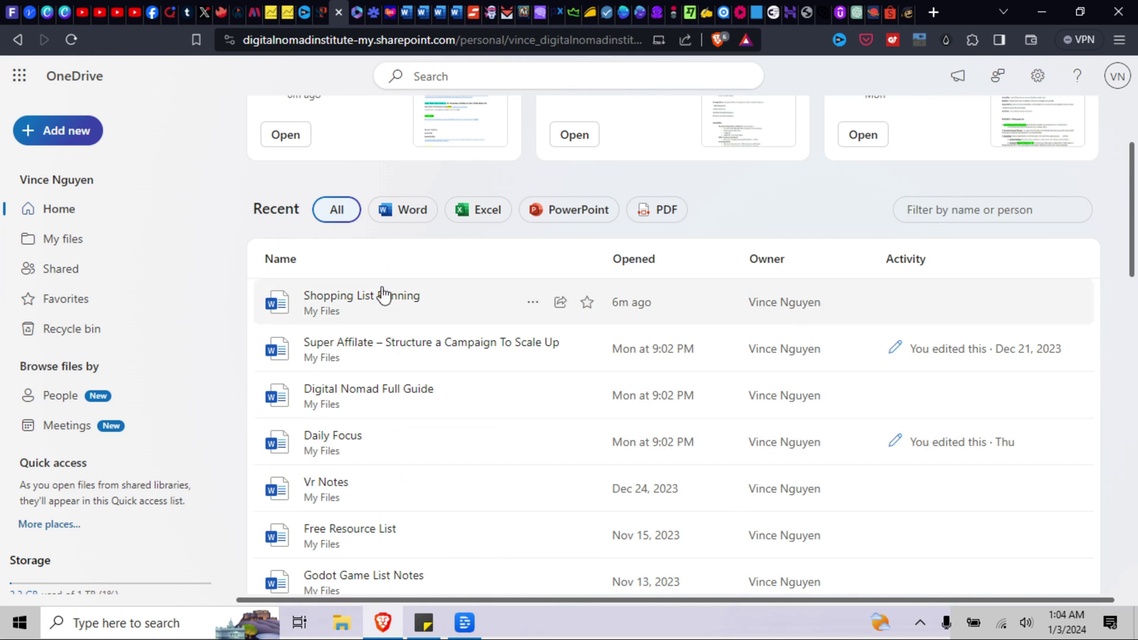
pyautogui.click(358, 12)
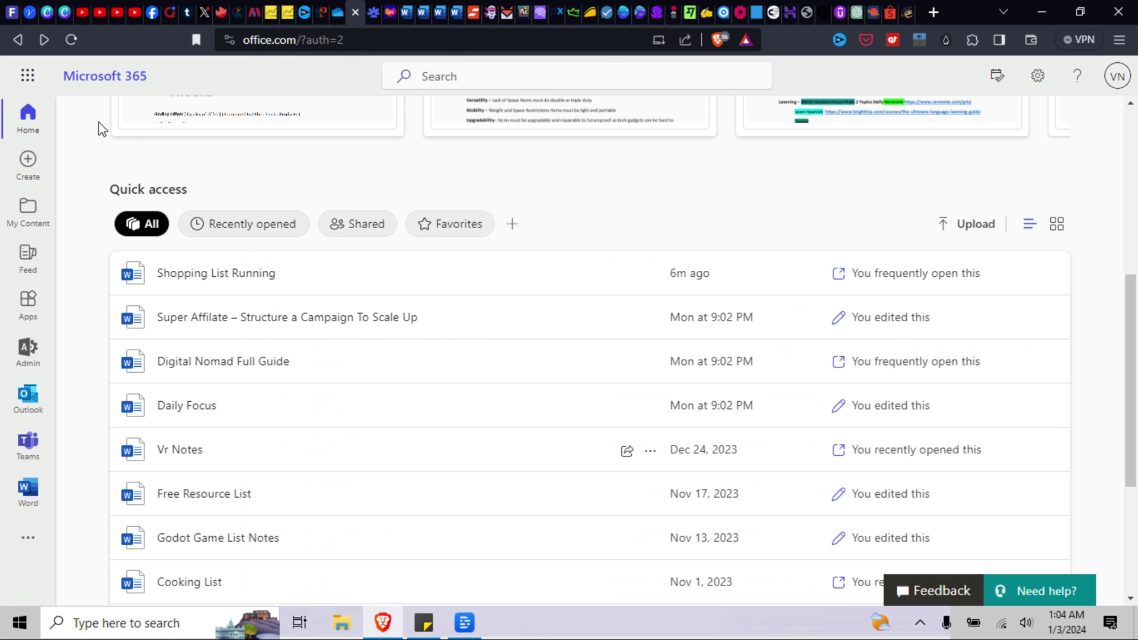
pyautogui.click(338, 12)
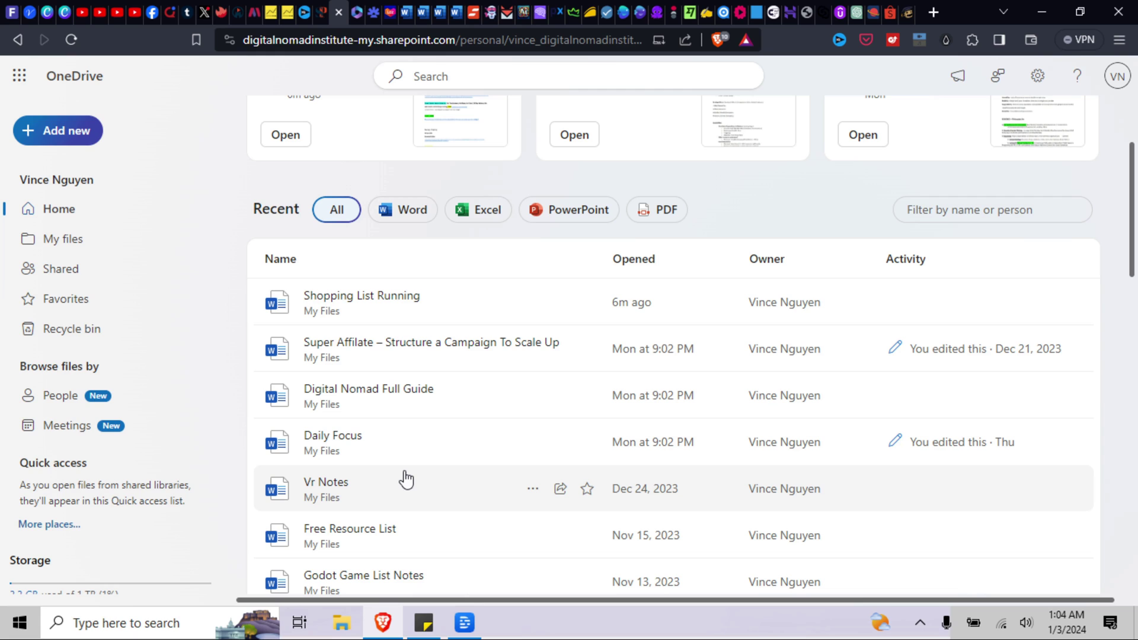
pyautogui.click(534, 488)
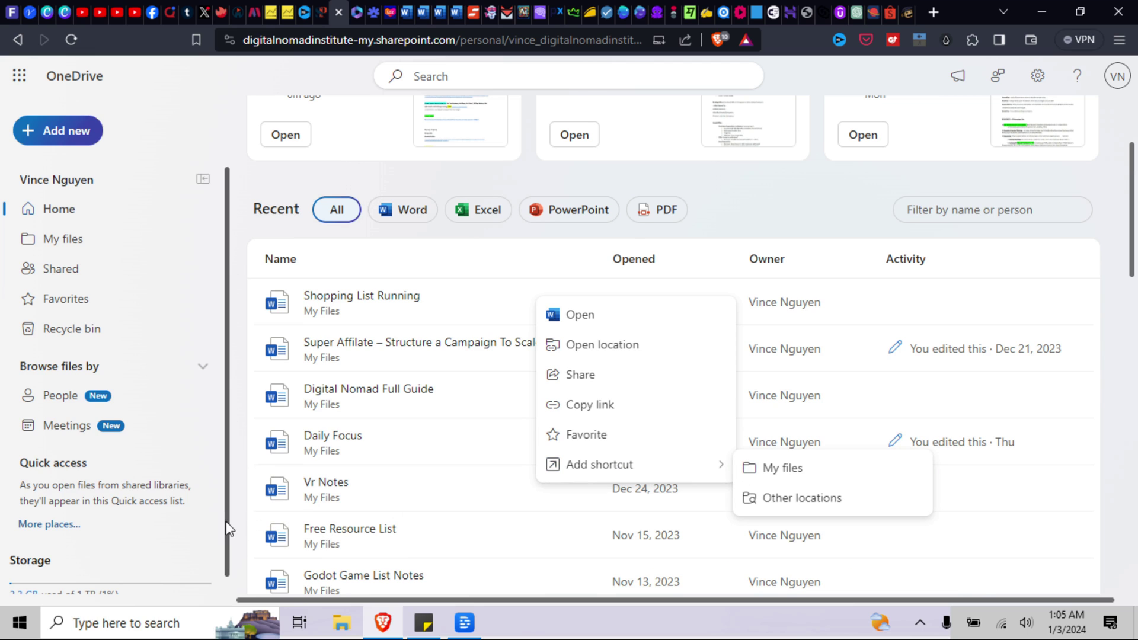
pyautogui.click(1035, 496)
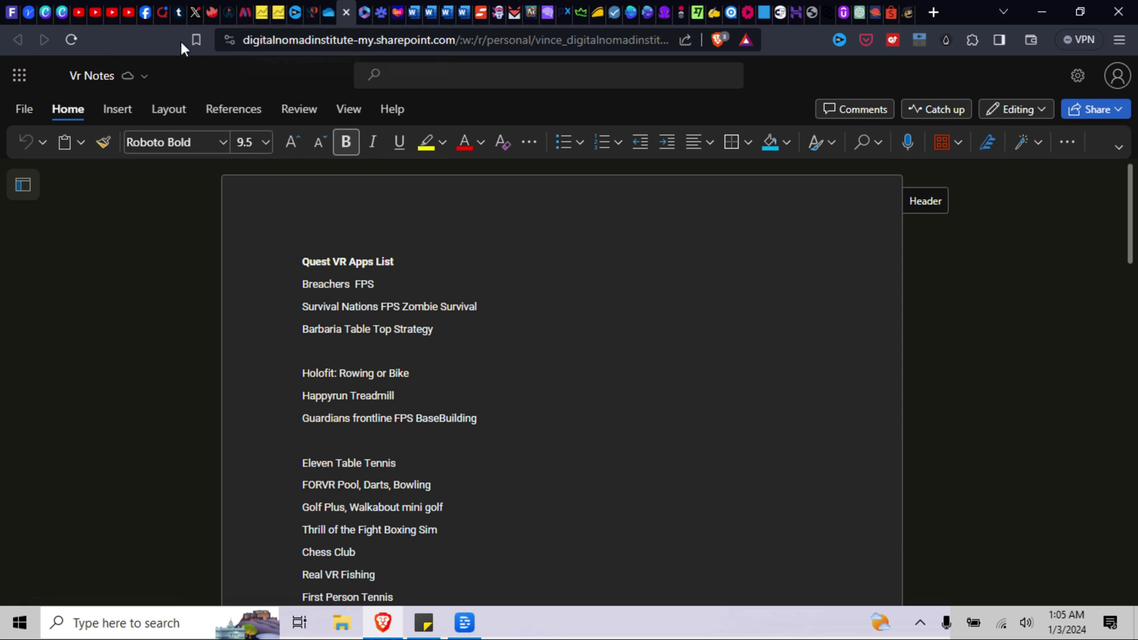
pyautogui.click(346, 13)
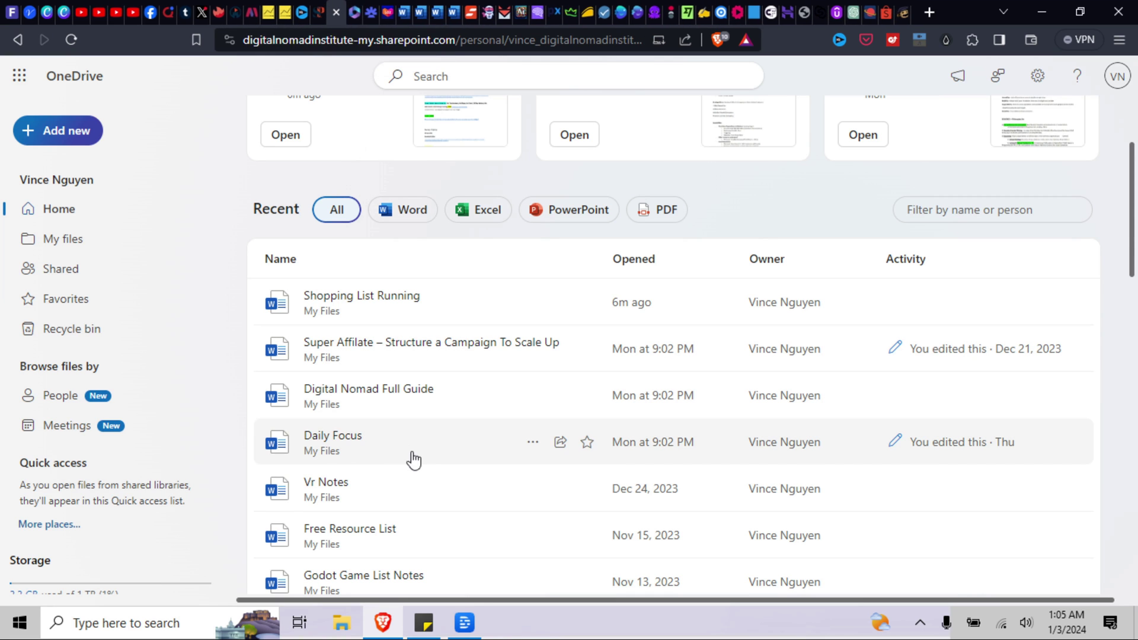
# Hide Vr Notes through its '...' menu in Microsoft 365, then go back to OneDrive
pyautogui.click(357, 11)
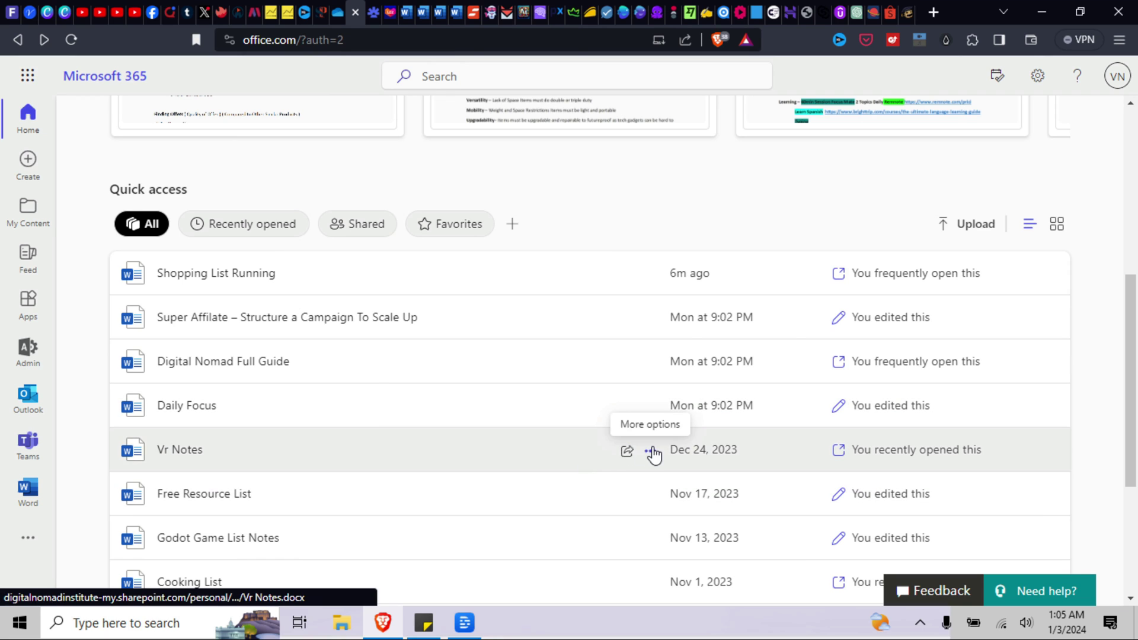
pyautogui.click(652, 452)
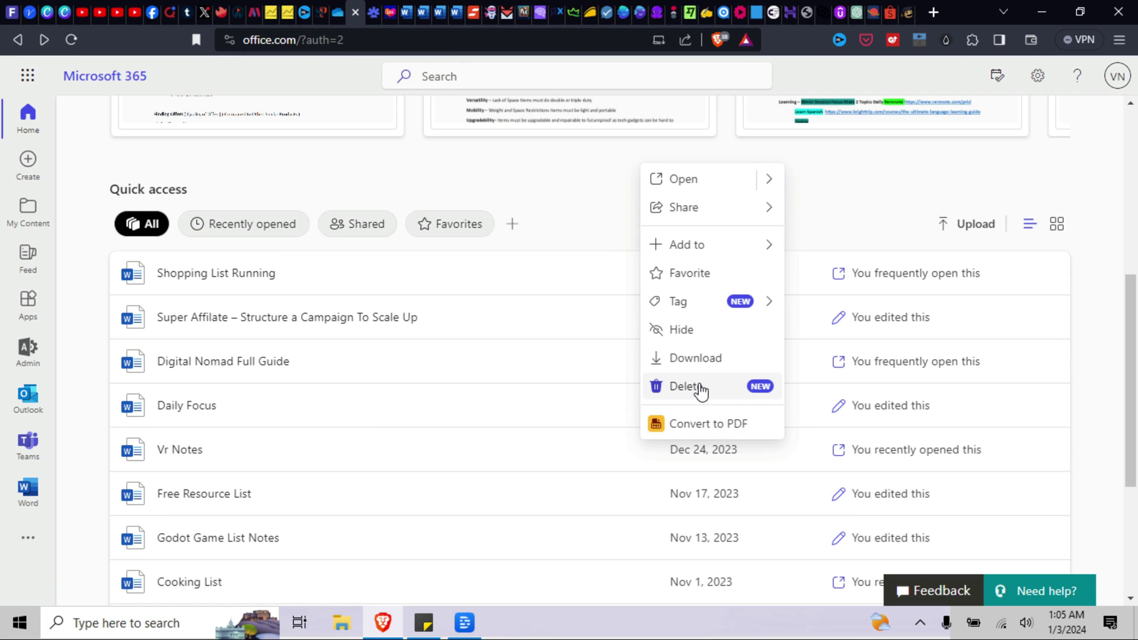
pyautogui.click(698, 331)
pyautogui.scroll(-4, 698, 330)
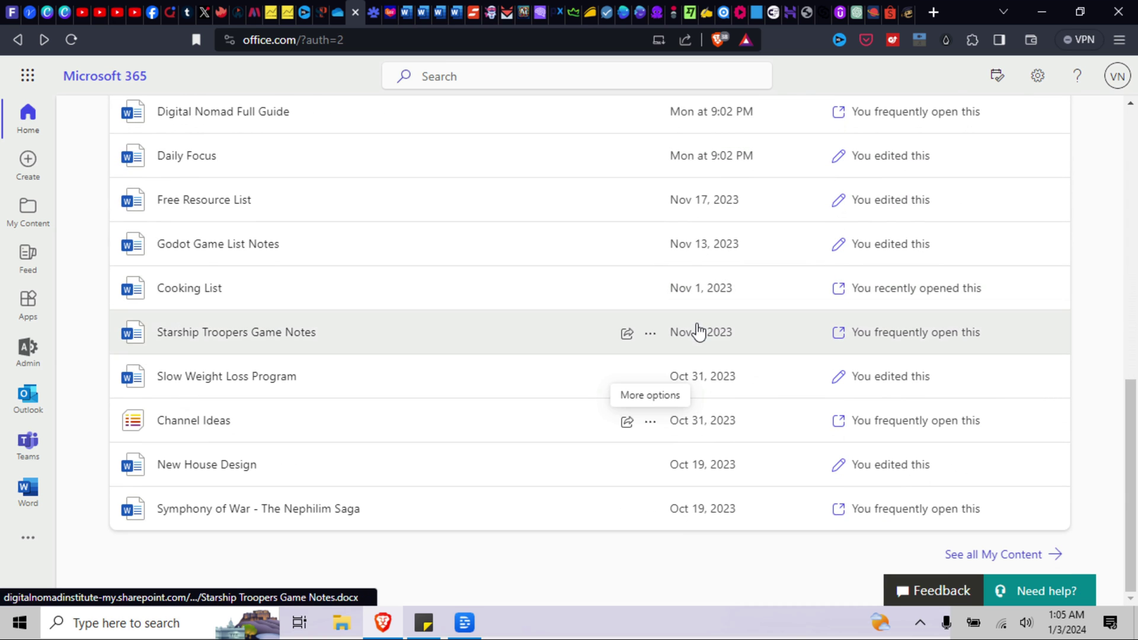
pyautogui.scroll(4, 262, 257)
pyautogui.scroll(-3, 290, 368)
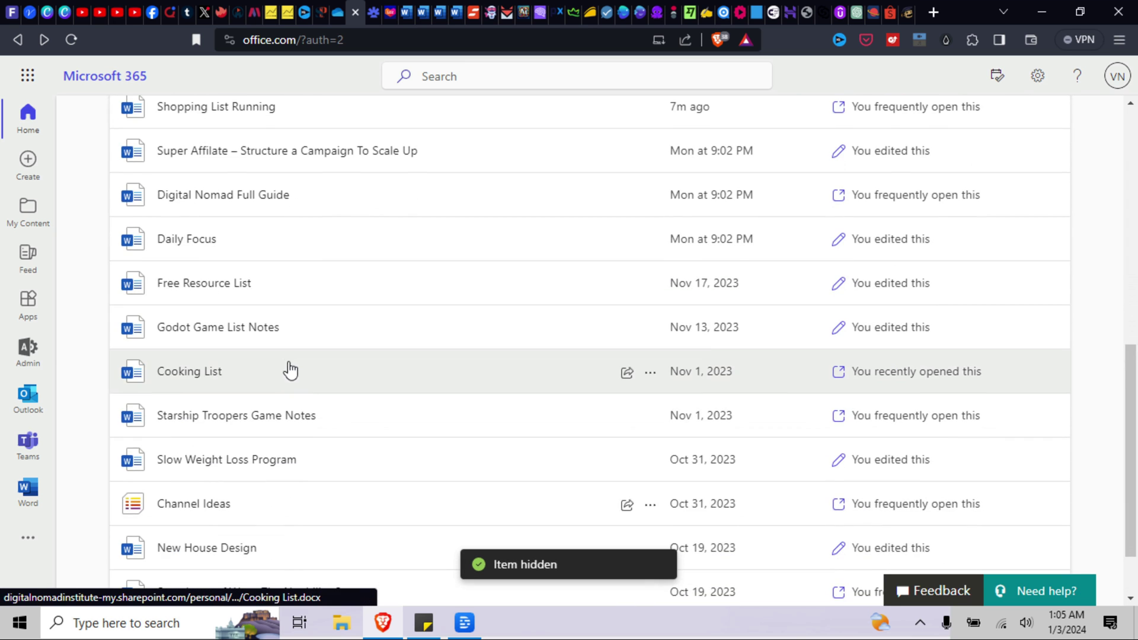
pyautogui.scroll(4, 325, 394)
pyautogui.click(339, 9)
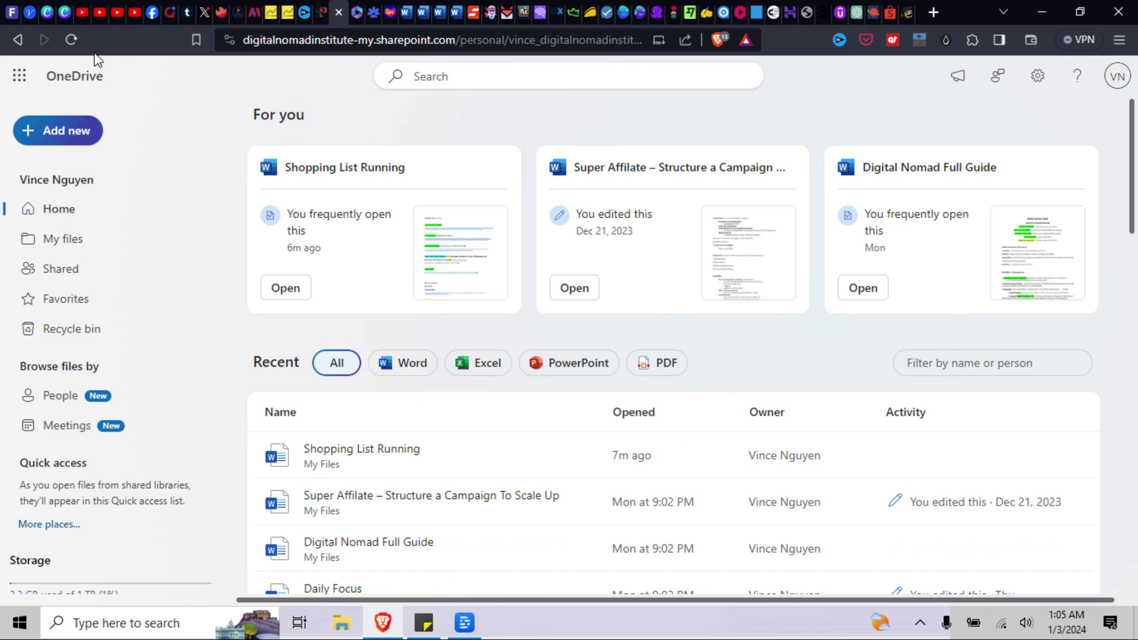
# Reload OneDrive and scan the Recent list to confirm Vr Notes is gone
pyautogui.click(73, 39)
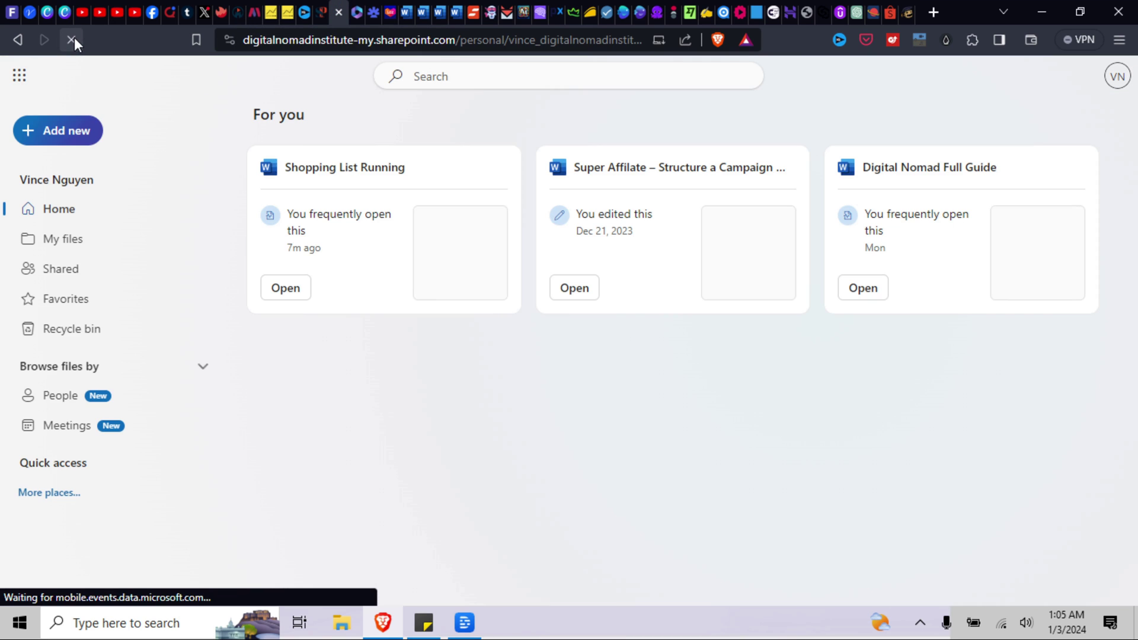
pyautogui.scroll(-8, 431, 346)
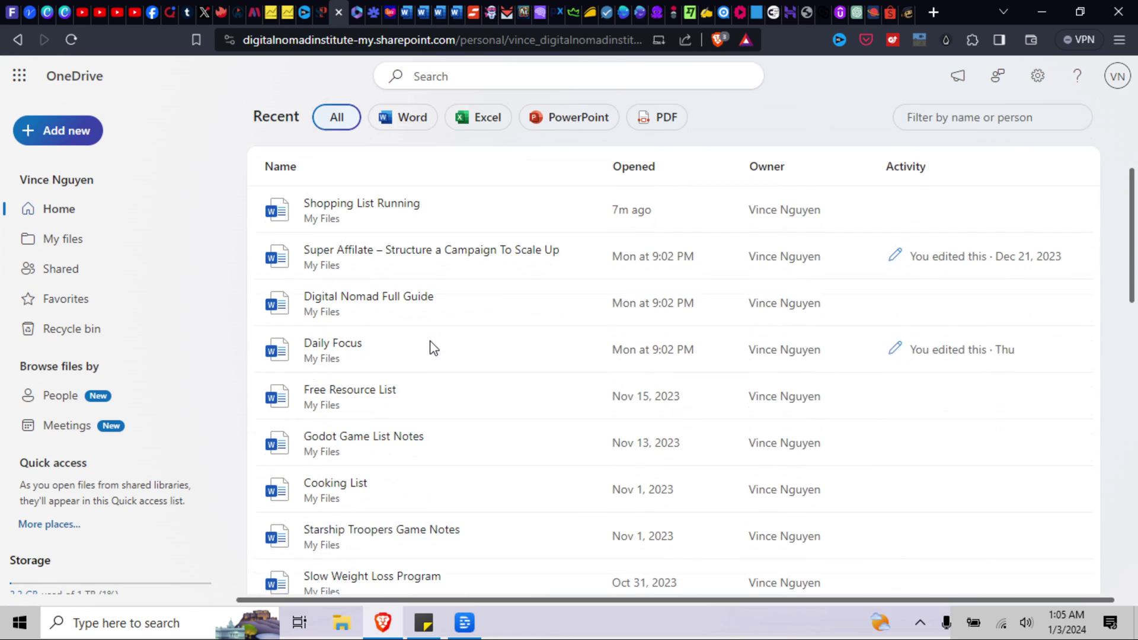
pyautogui.scroll(8, 431, 347)
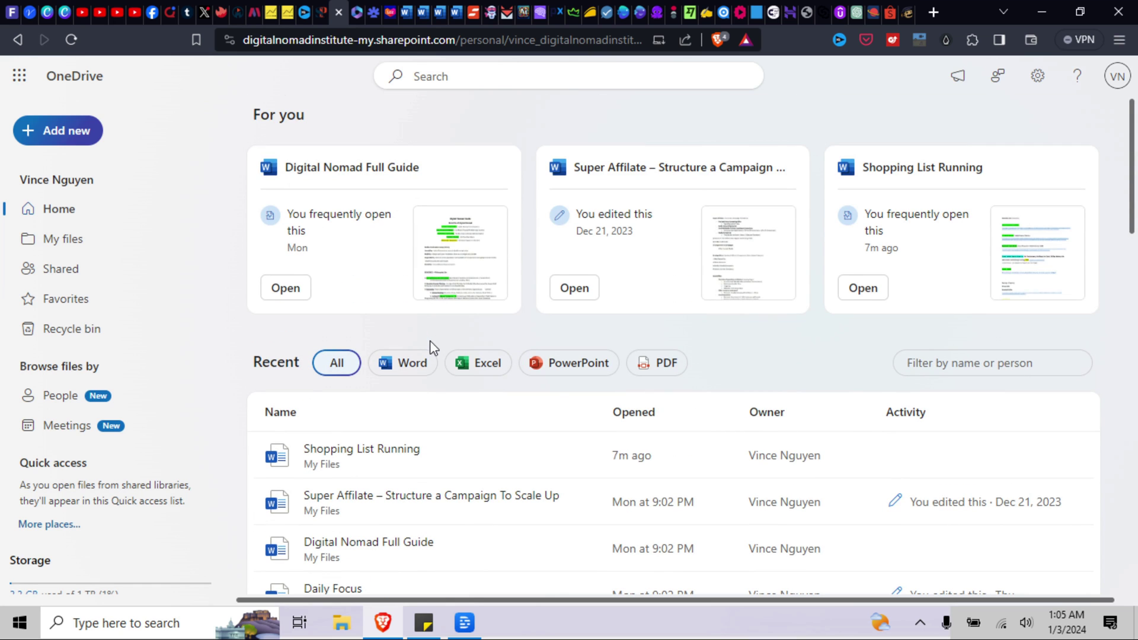
pyautogui.scroll(-5, 415, 379)
pyautogui.scroll(4, 415, 521)
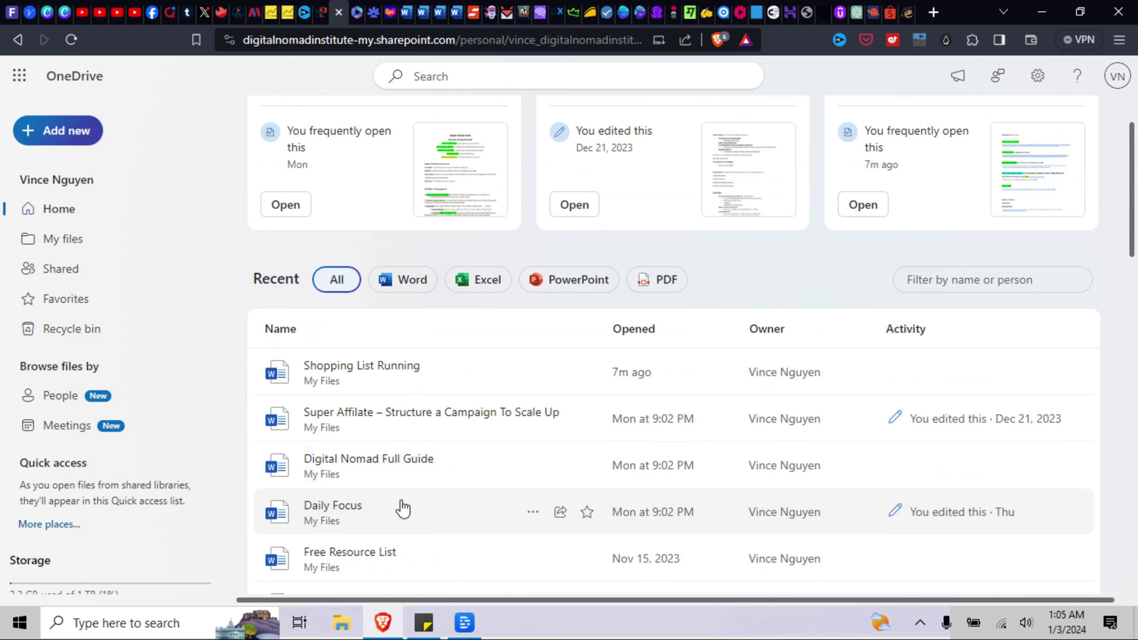
pyautogui.scroll(2, 262, 332)
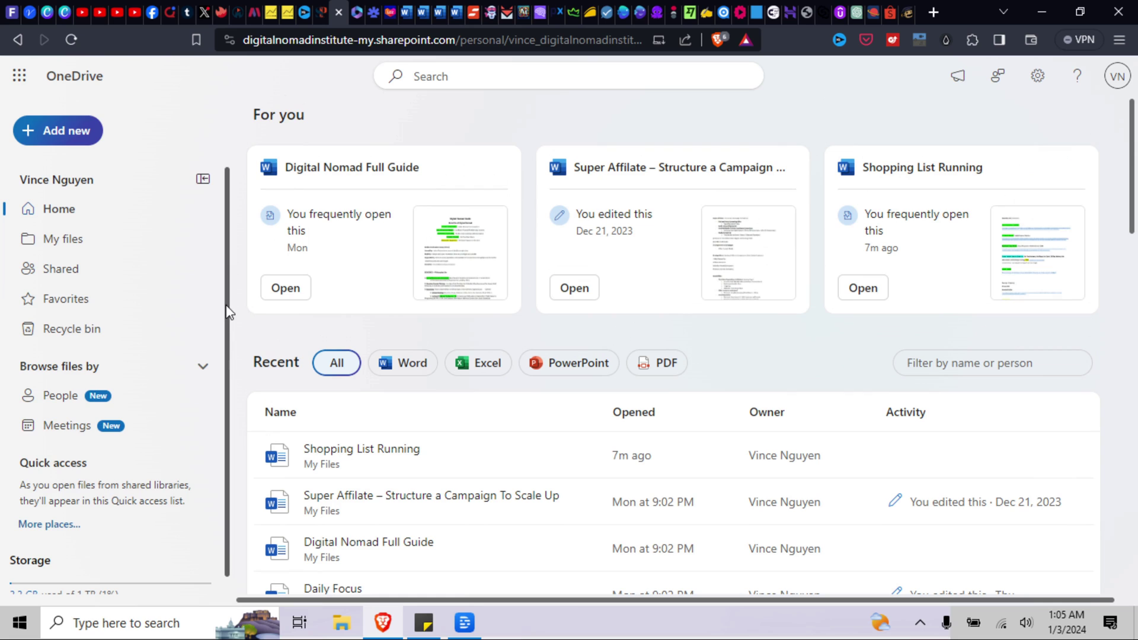
# Open Shopping List Running's actions in Microsoft 365 and close the accidentally opened document
pyautogui.click(362, 7)
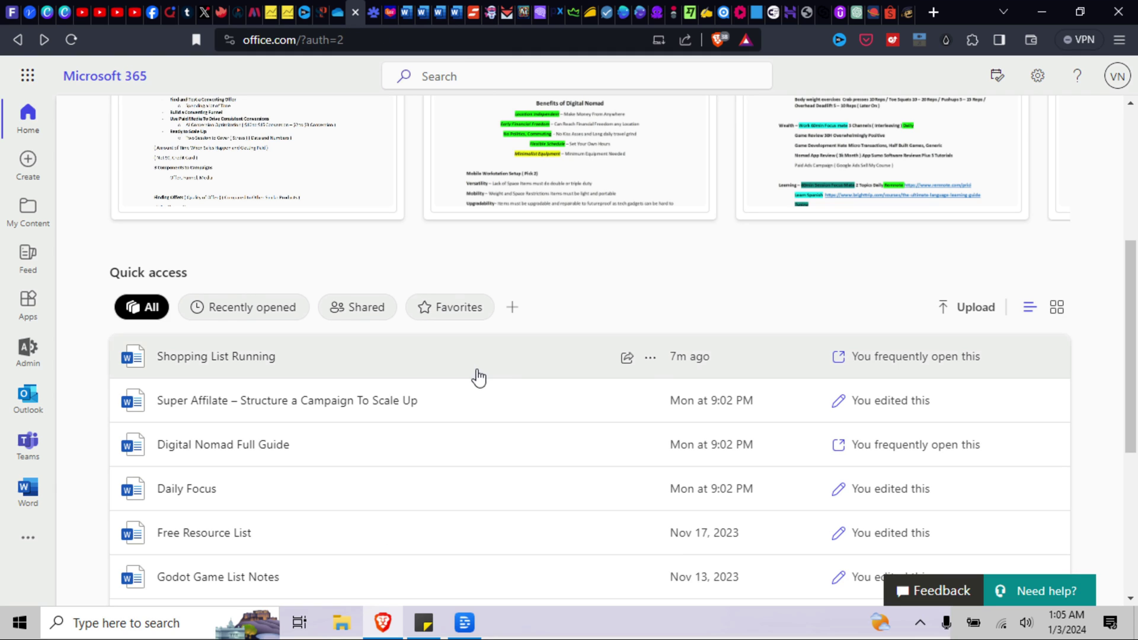
pyautogui.click(650, 357)
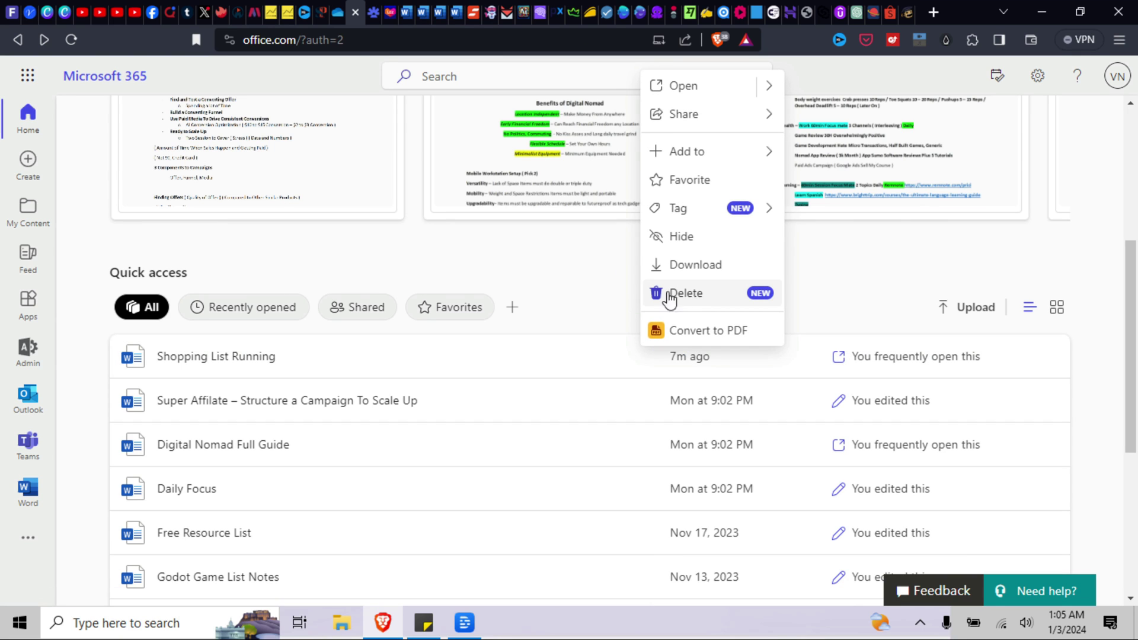
pyautogui.click(337, 9)
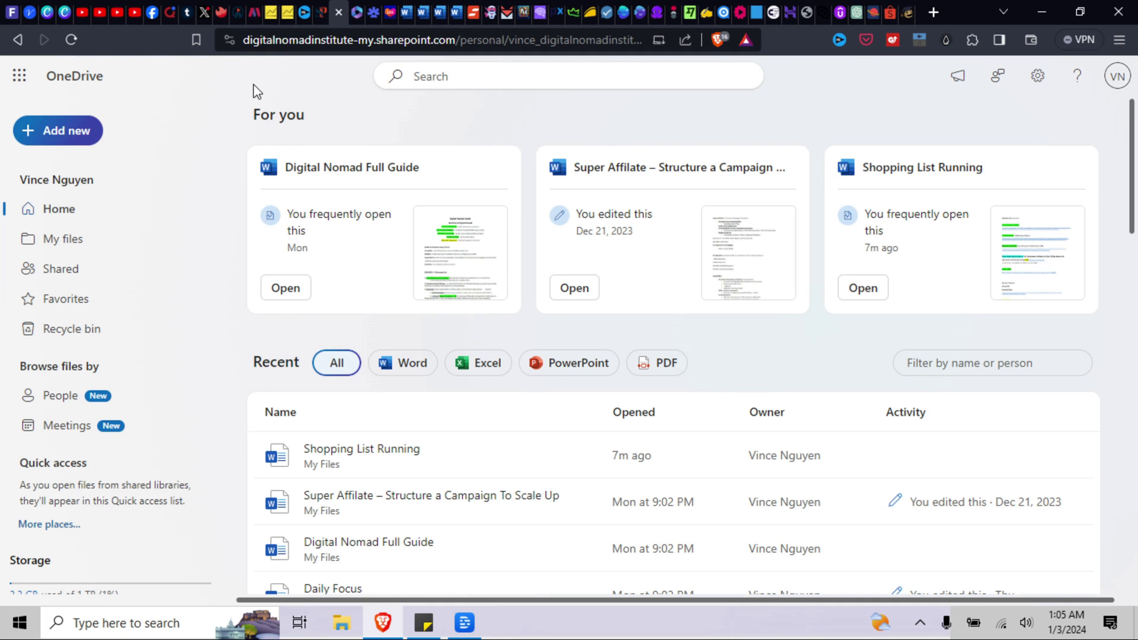
pyautogui.click(359, 3)
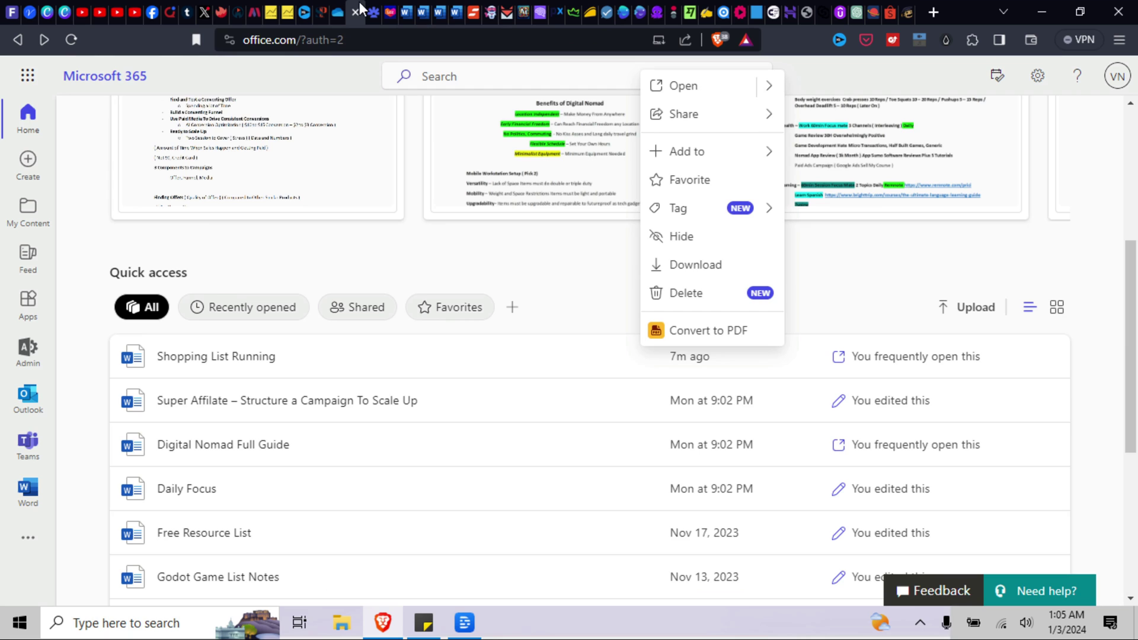
pyautogui.rightClick(563, 313)
pyautogui.rightClick(526, 282)
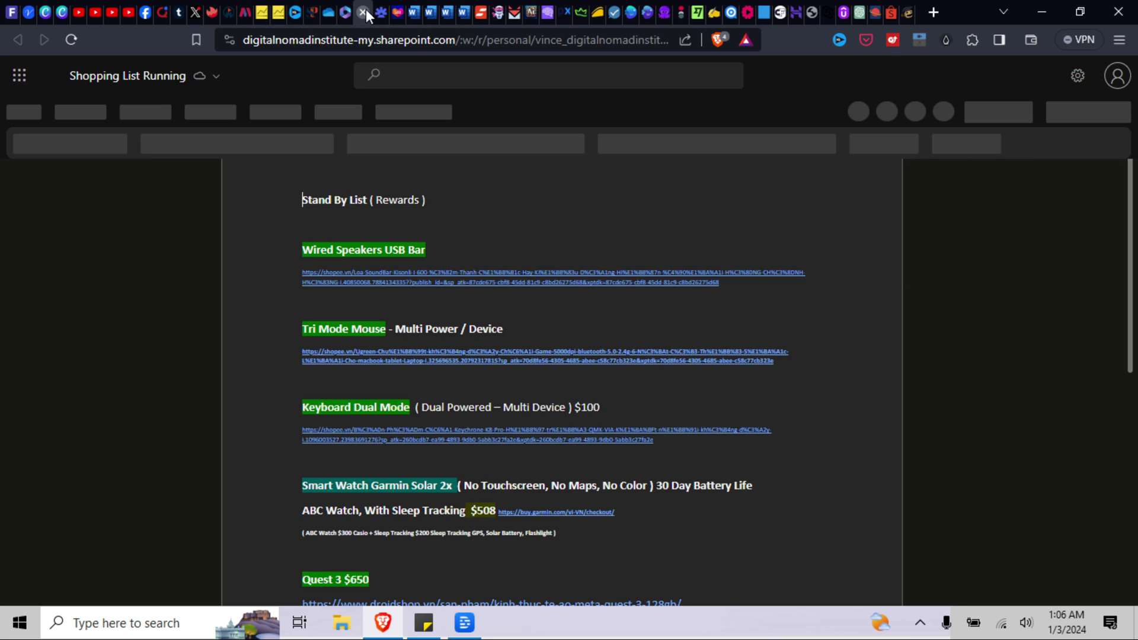
pyautogui.click(365, 10)
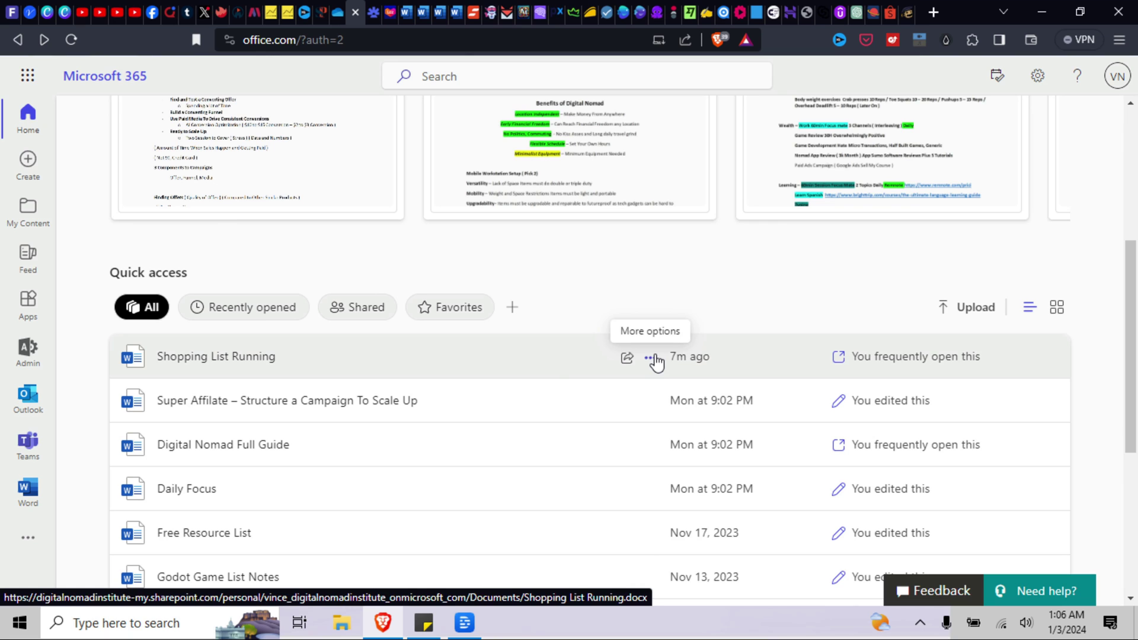
# Dismiss Shopping List Running's actions without deleting, then return to OneDrive
pyautogui.click(651, 359)
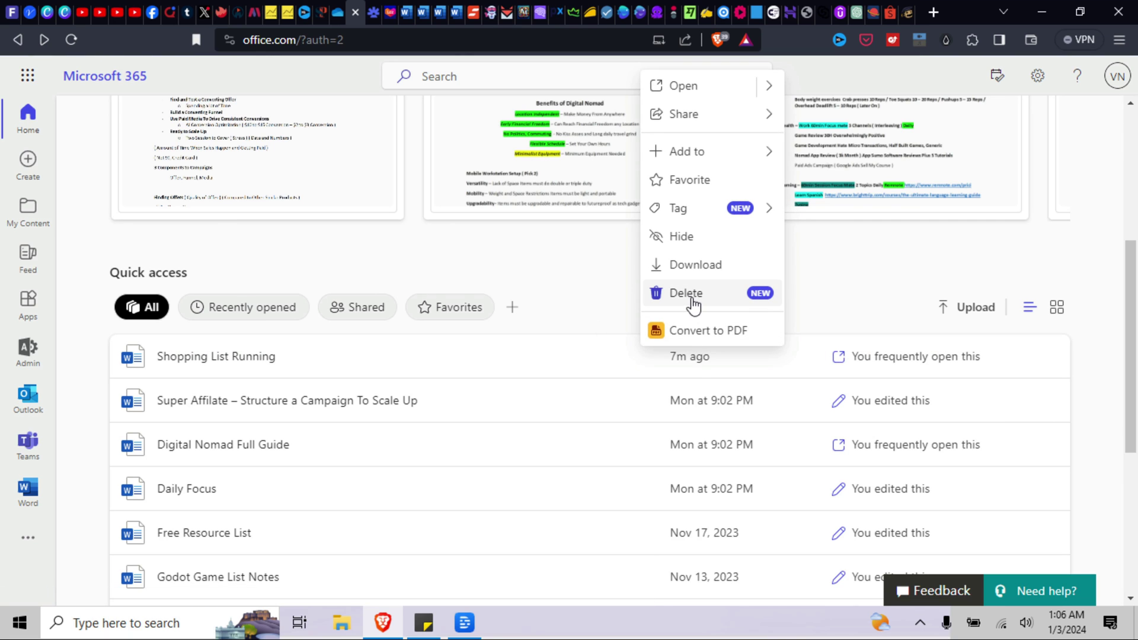
pyautogui.press('Escape')
pyautogui.click(338, 12)
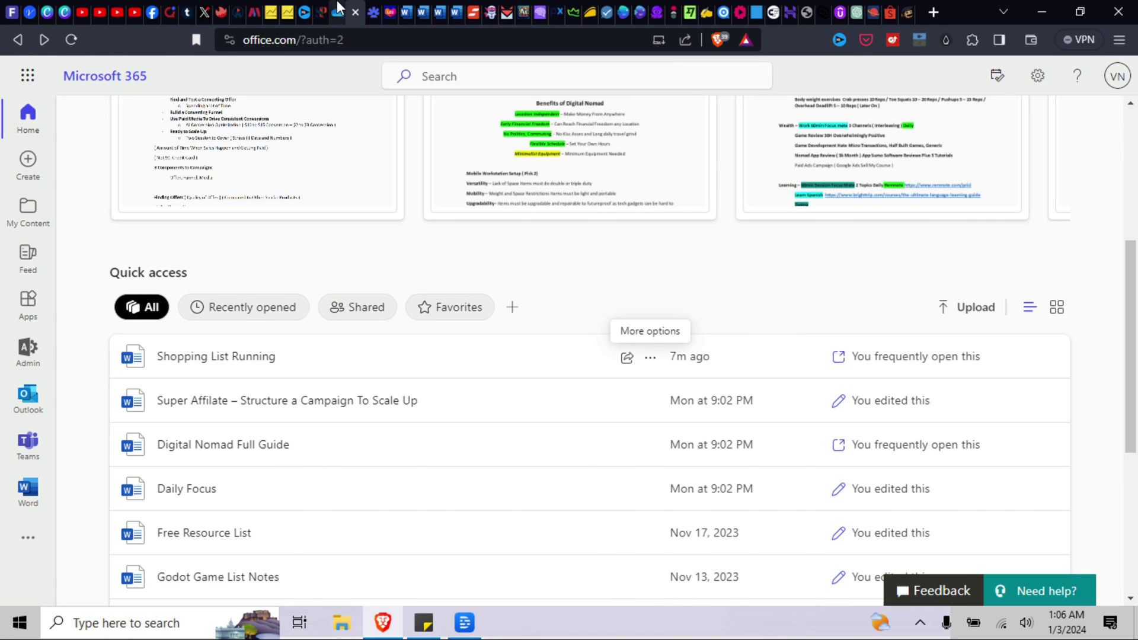
# Reload OneDrive and open Shopping List Running's actions from the top of Recent
pyautogui.click(72, 38)
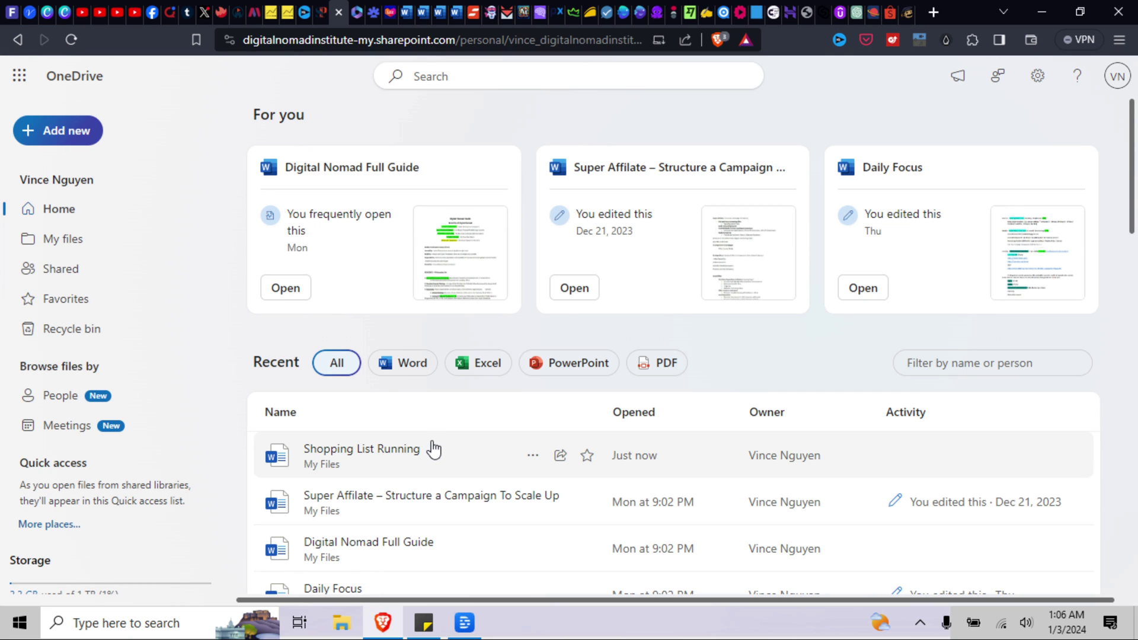
pyautogui.click(533, 455)
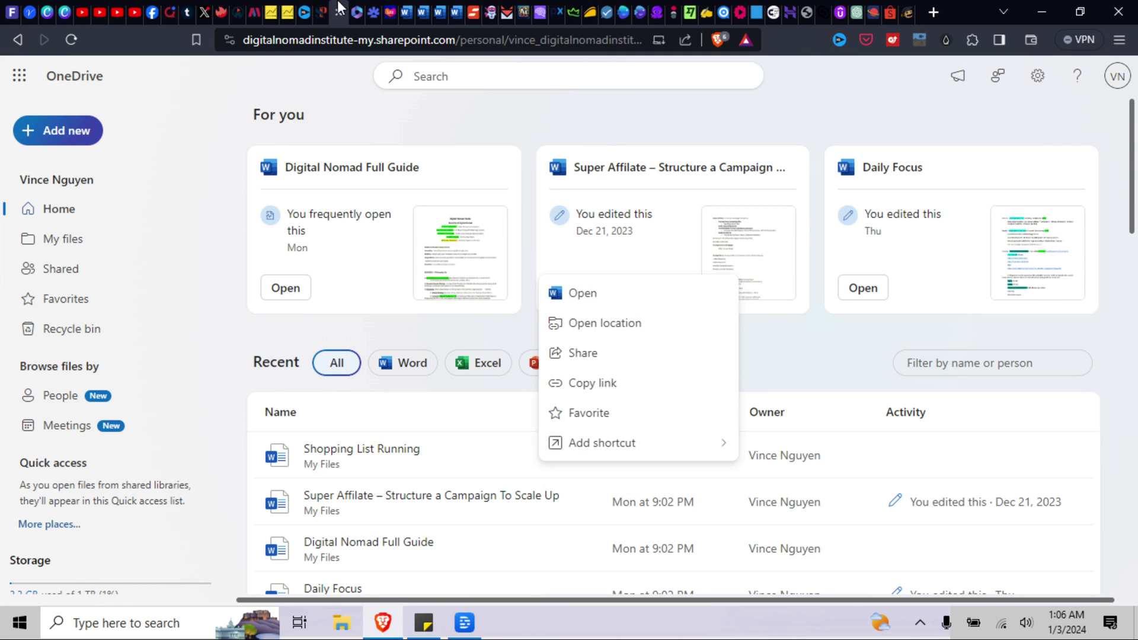
# Hide Shopping List Running via its '...' menu in Microsoft 365, then return to OneDrive
pyautogui.click(355, 10)
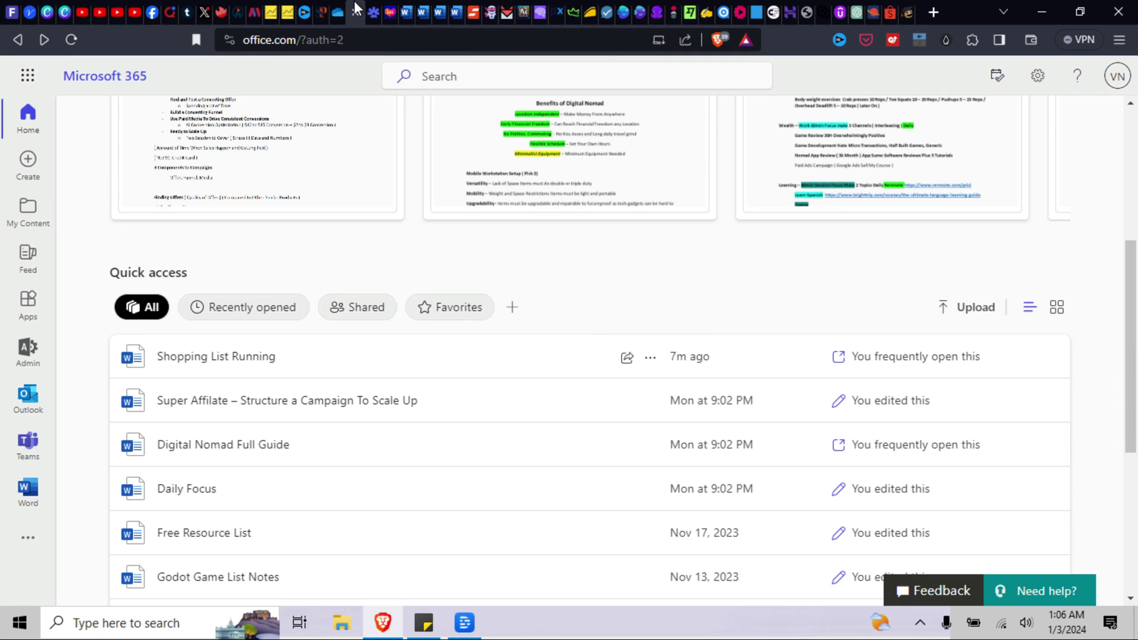
pyautogui.click(651, 357)
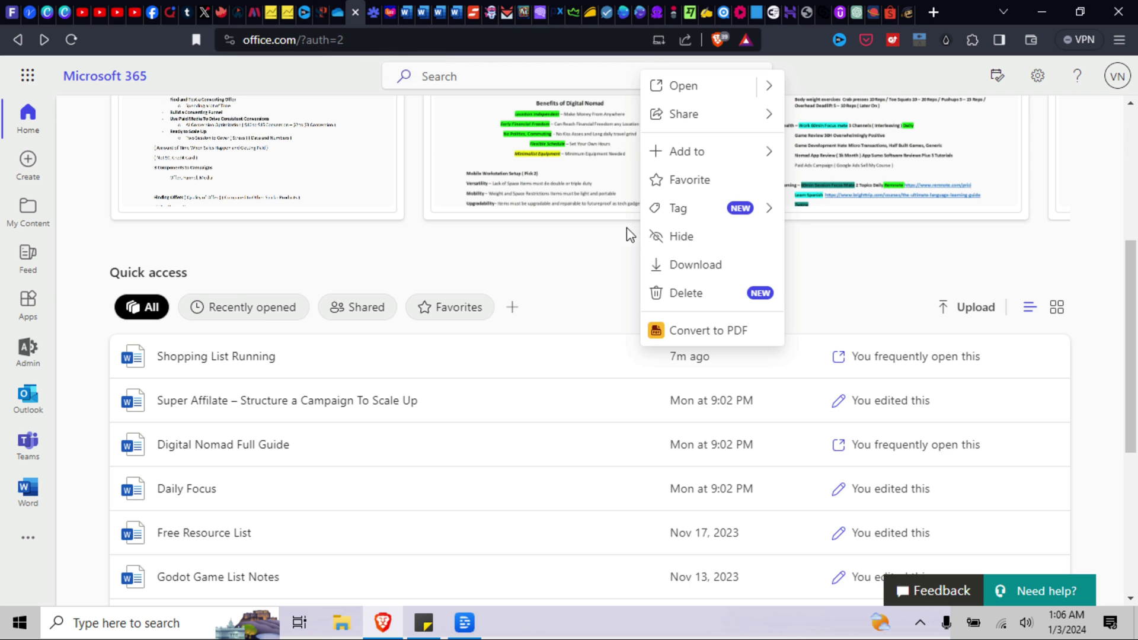
pyautogui.click(675, 237)
pyautogui.scroll(-7, 673, 241)
pyautogui.scroll(4, 496, 253)
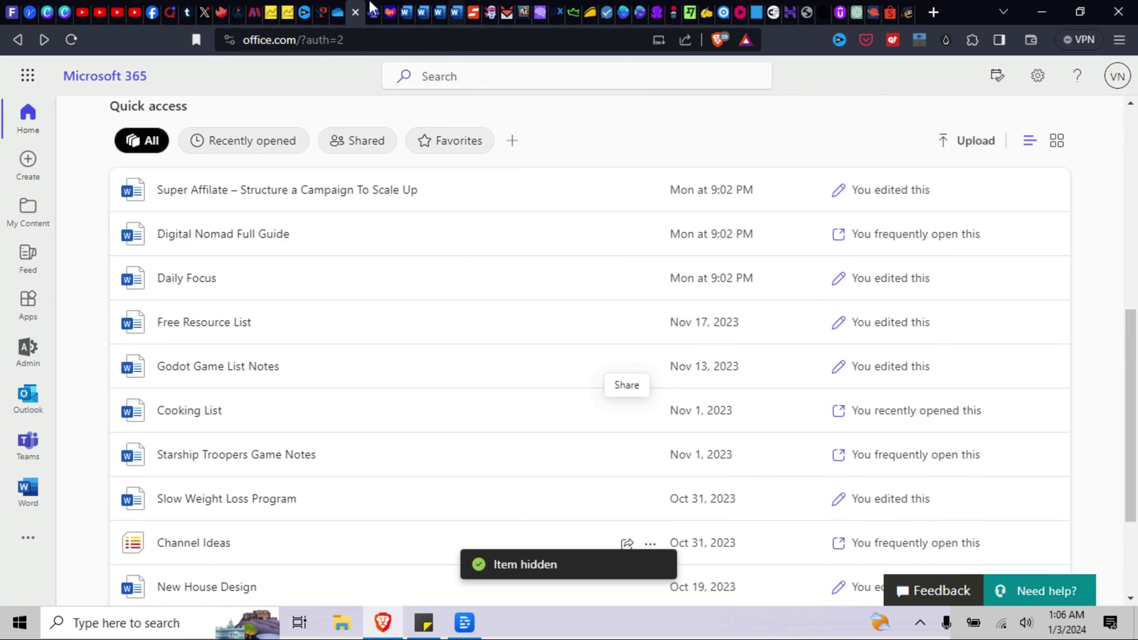
pyautogui.click(338, 9)
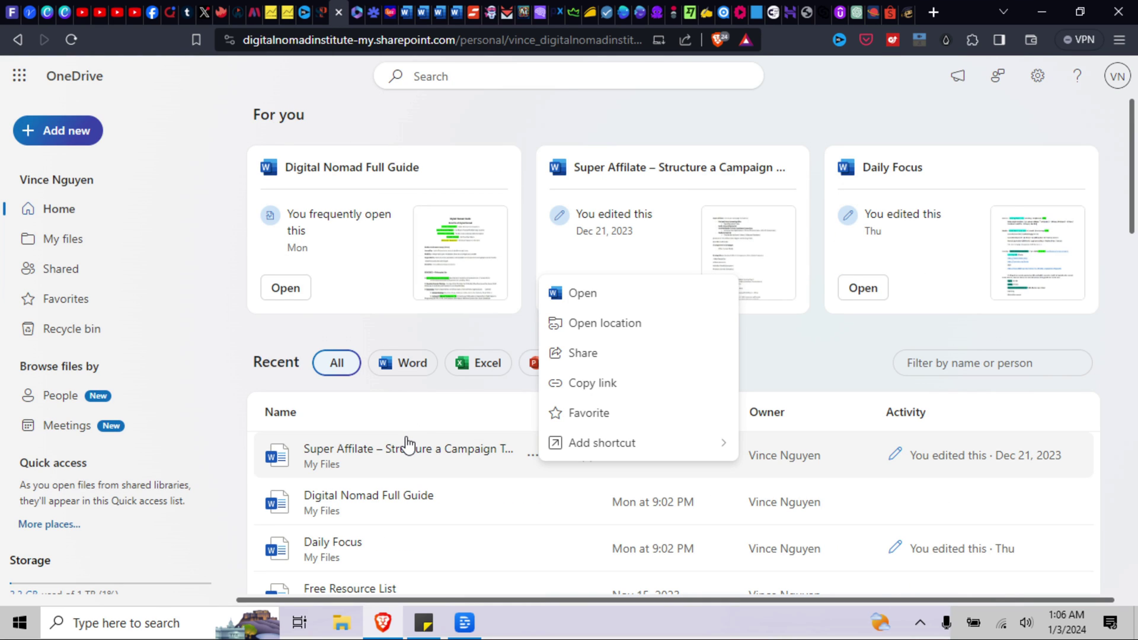
# Close the leftover file menu and check that Recent now starts with Super Affiliate
pyautogui.click(818, 380)
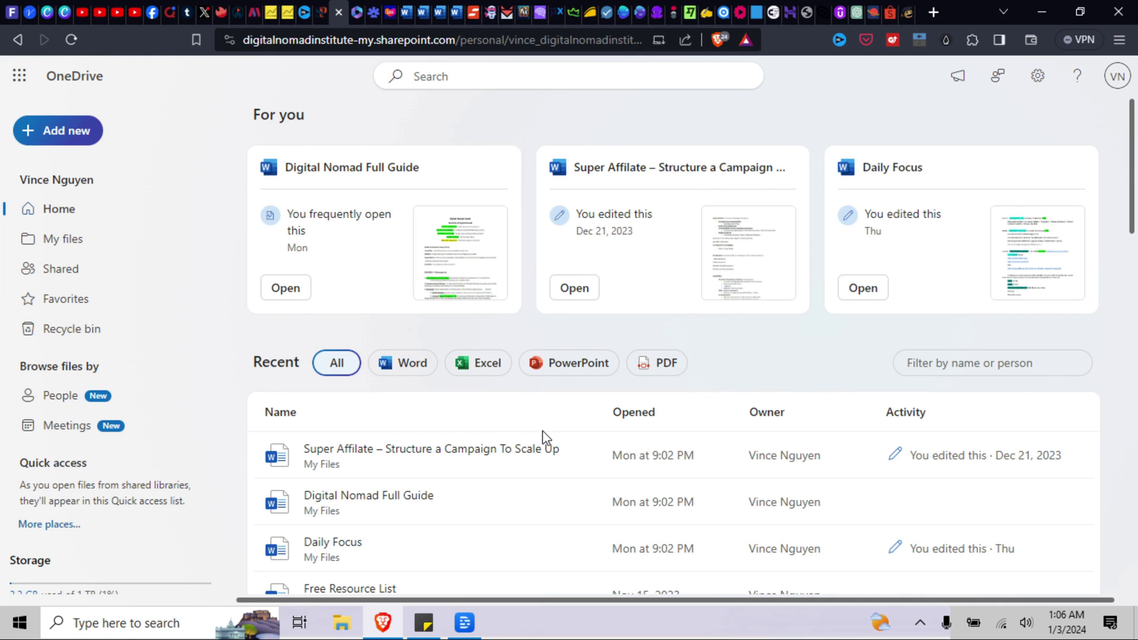
pyautogui.moveTo(541, 442)
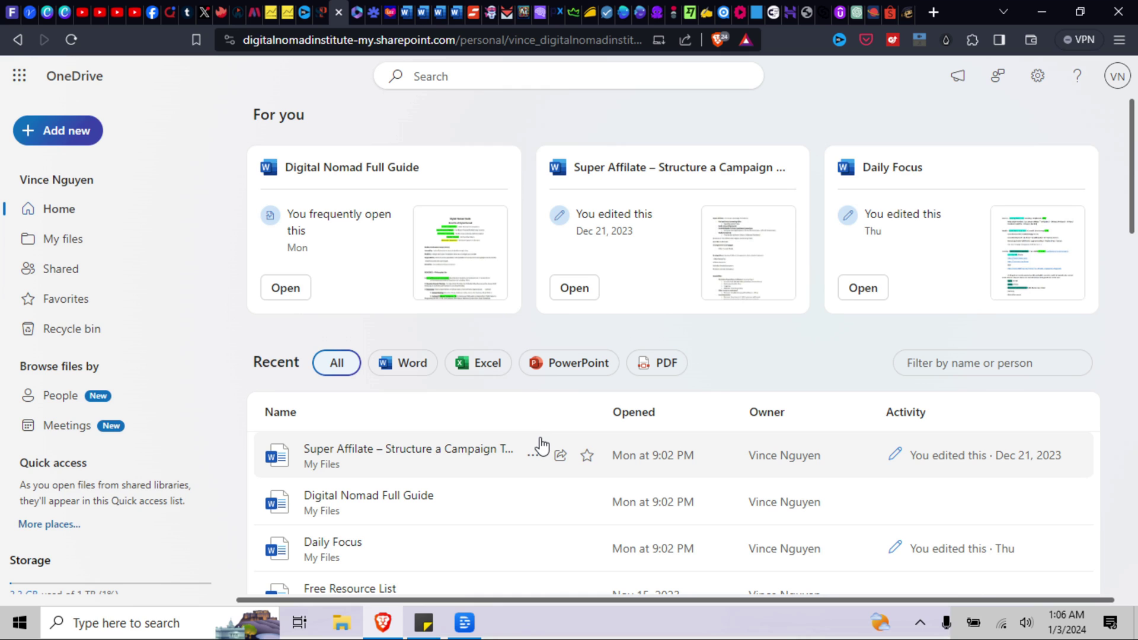